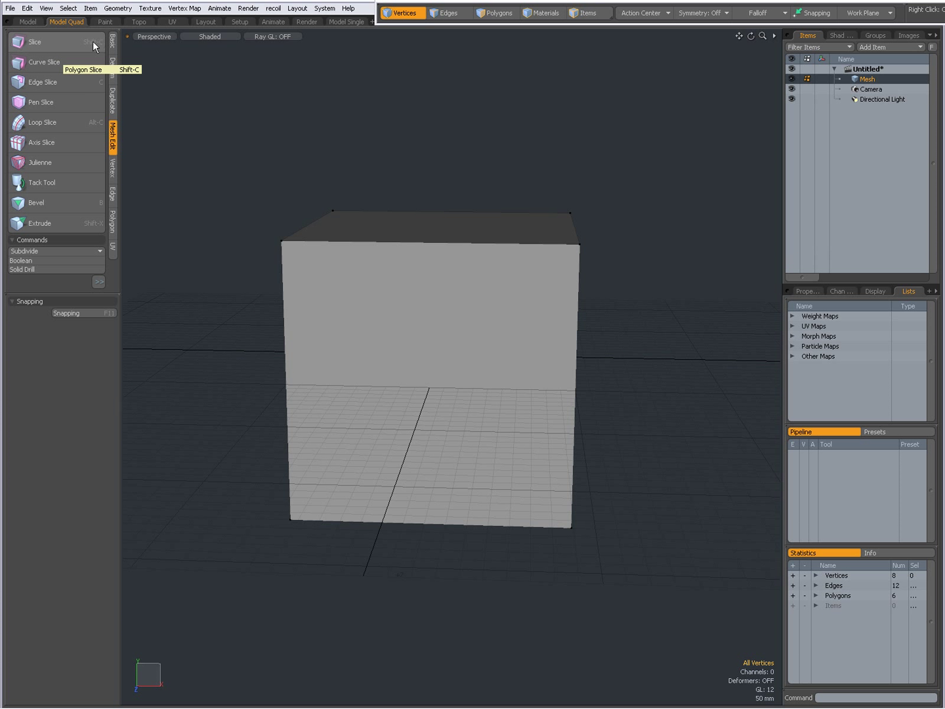
# Step: Cut the cube with a slanted Slice from about X -168 mm, Y 878 mm to X 244 mm, Y -726 mm
pyautogui.click(67, 43)
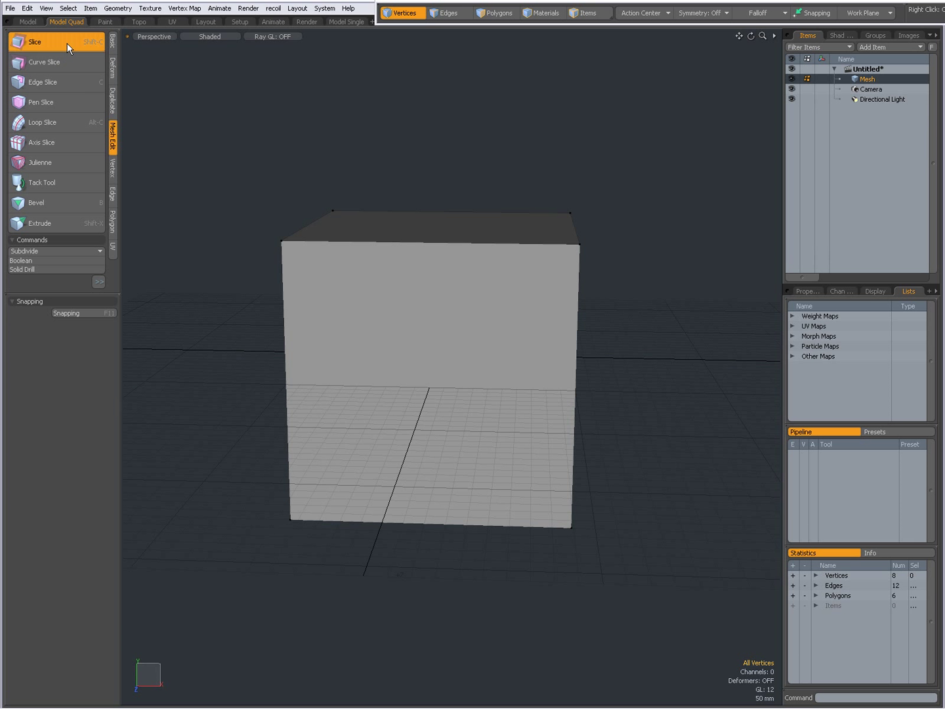
pyautogui.moveTo(359, 143); pyautogui.dragTo(492, 603)
pyautogui.keyDown('alt'); pyautogui.moveTo(516, 366); pyautogui.dragTo(475, 388); pyautogui.keyUp('alt')
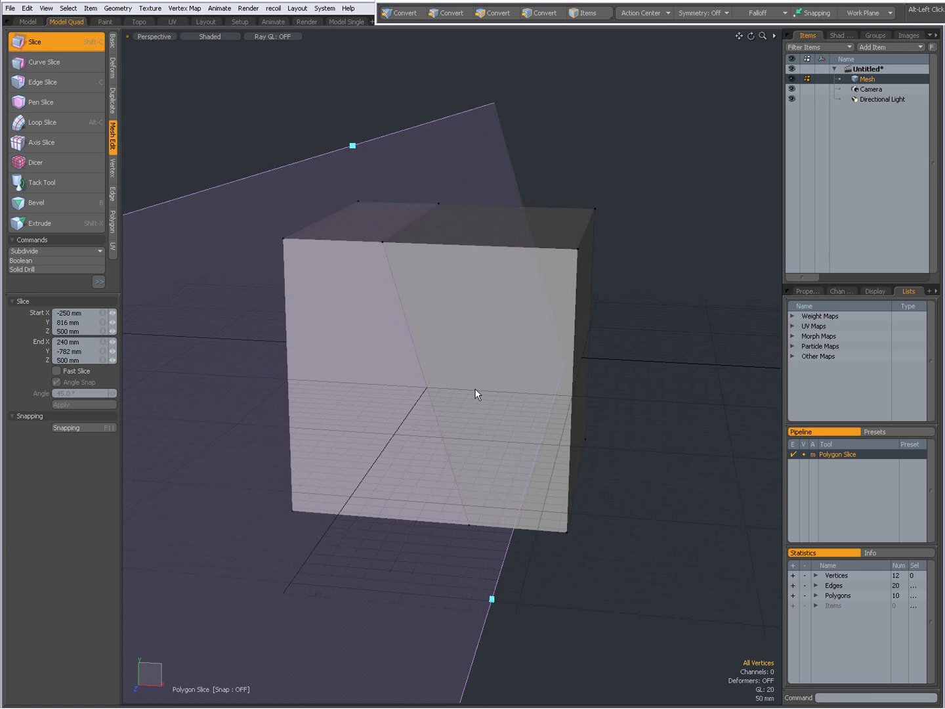
pyautogui.moveTo(352, 146)
pyautogui.mouseDown()
pyautogui.moveTo(364, 122)
pyautogui.moveTo(326, 116)
pyautogui.moveTo(332, 142)
pyautogui.moveTo(354, 148)
pyautogui.mouseUp()
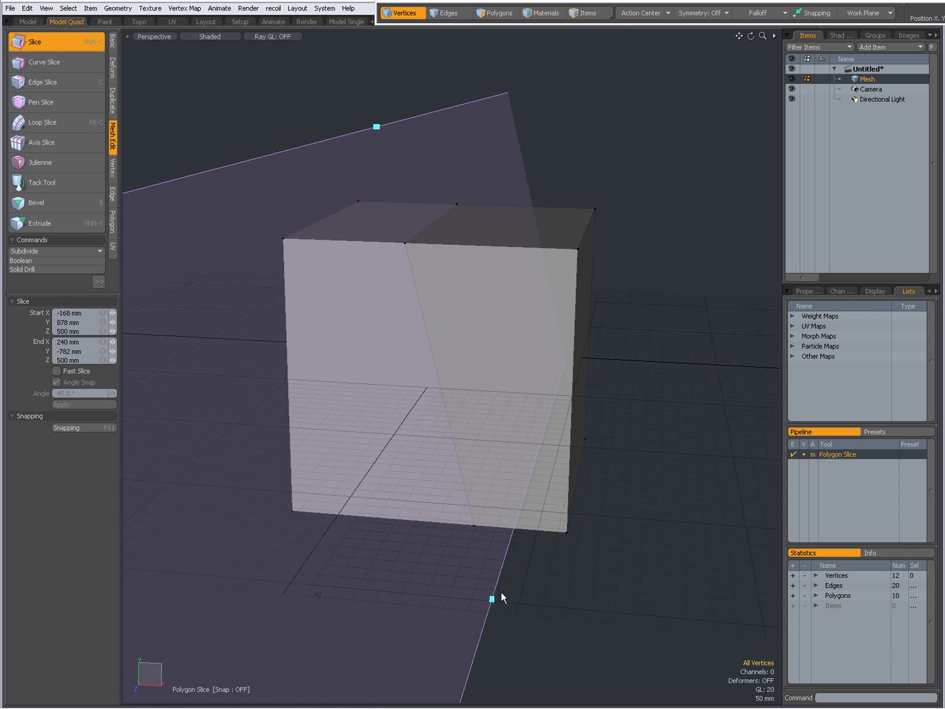
pyautogui.moveTo(492, 600); pyautogui.dragTo(420, 599)
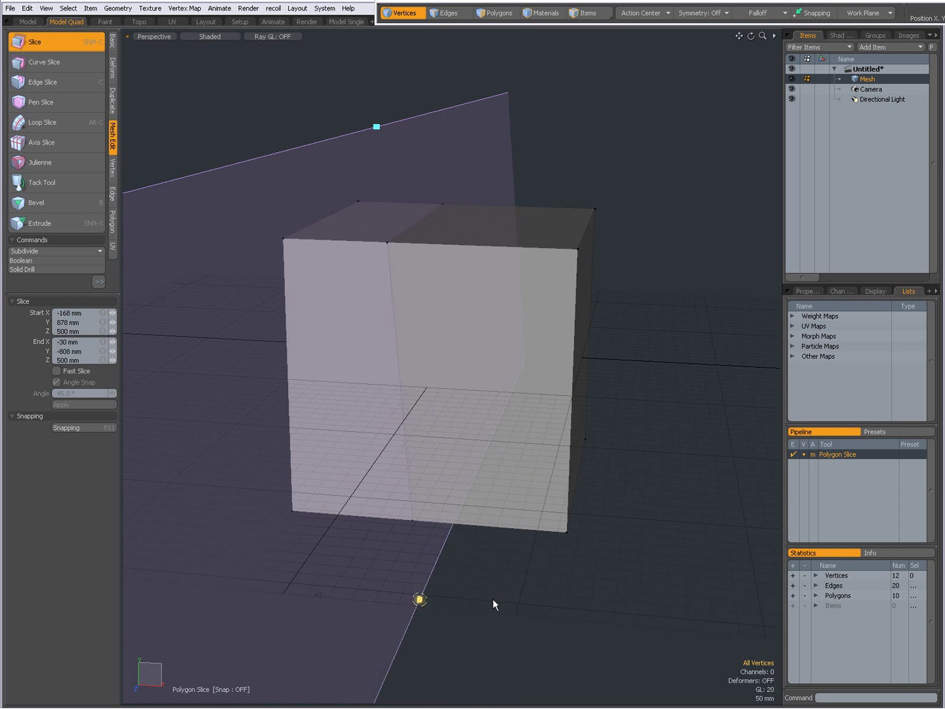
pyautogui.moveTo(493, 598); pyautogui.dragTo(493, 602, button='middle')
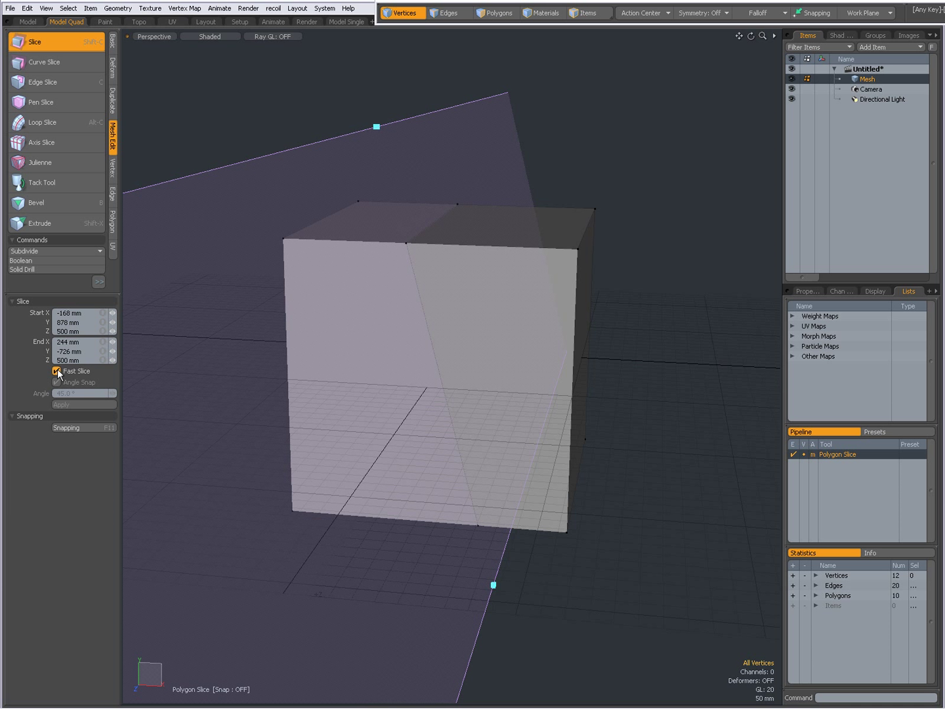
# Step: With Fast Slice enabled, reposition the cut's ends to about X -196 mm, Y 986 mm and X 30 mm, Y -842 mm, and disable Fast Slice
pyautogui.moveTo(375, 126); pyautogui.dragTo(375, 130)
pyautogui.moveTo(434, 127)
pyautogui.mouseDown()
pyautogui.moveTo(458, 107)
pyautogui.moveTo(384, 96)
pyautogui.mouseUp()
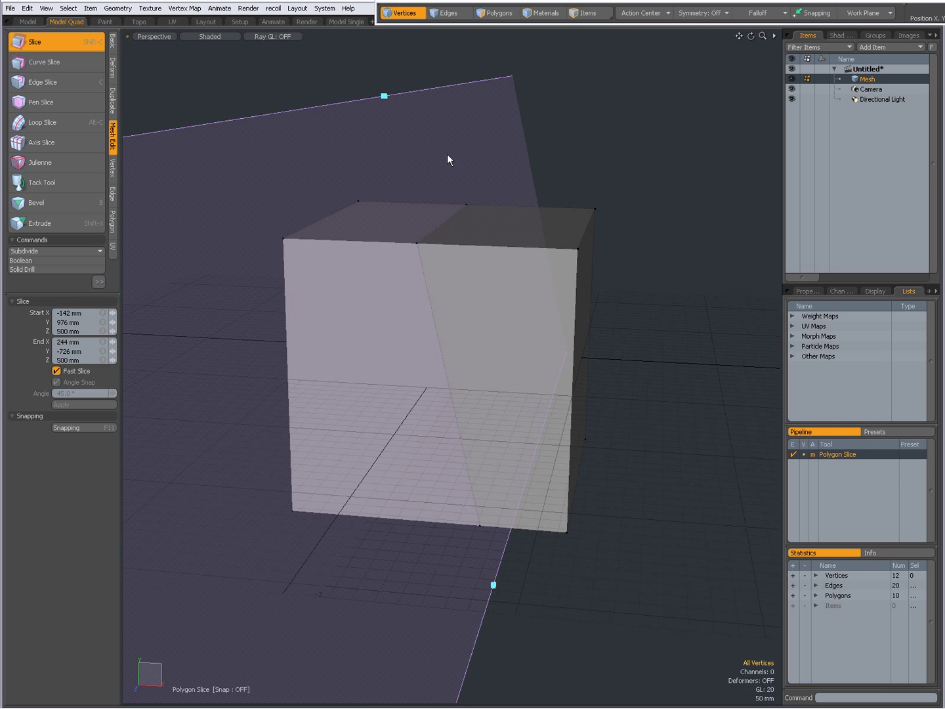
pyautogui.moveTo(384, 97)
pyautogui.mouseDown()
pyautogui.moveTo(355, 96)
pyautogui.moveTo(367, 92)
pyautogui.mouseUp()
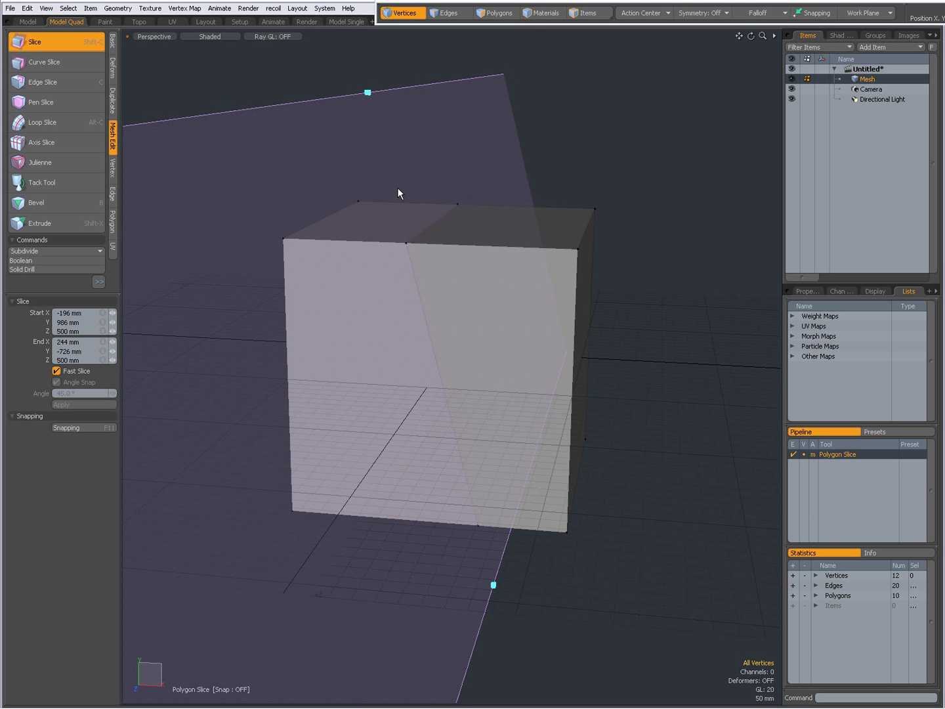
pyautogui.moveTo(491, 587); pyautogui.dragTo(426, 554)
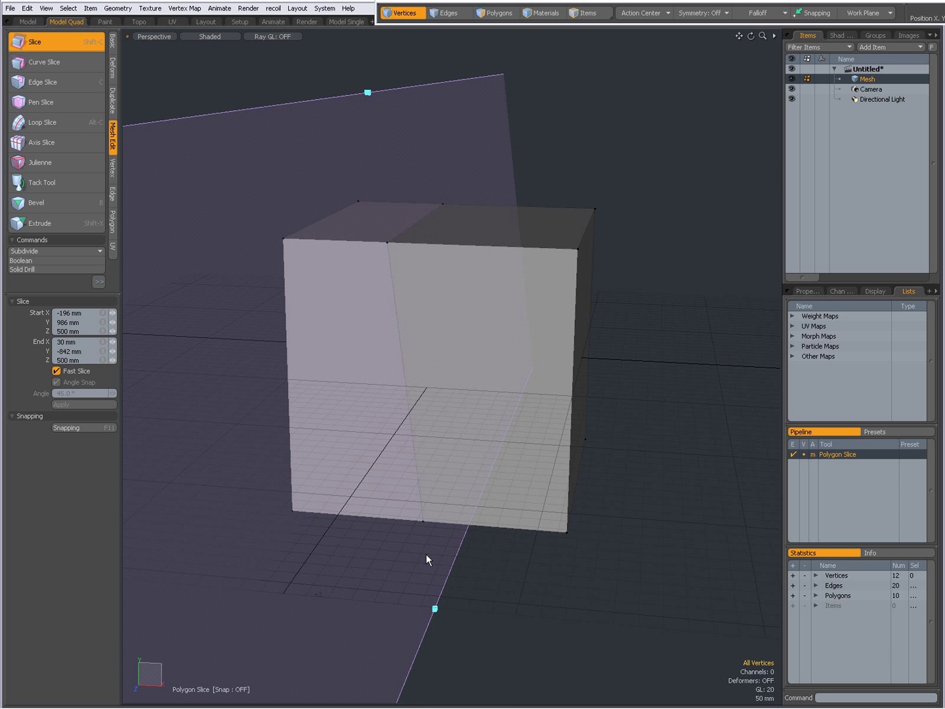
pyautogui.click(57, 371)
# Step: Add a slice slanted the opposite way from about X 75 mm to X -305 mm, with one parallel slice on each side
pyautogui.keyDown('alt'); pyautogui.moveTo(420, 375); pyautogui.dragTo(450, 367); pyautogui.keyUp('alt')
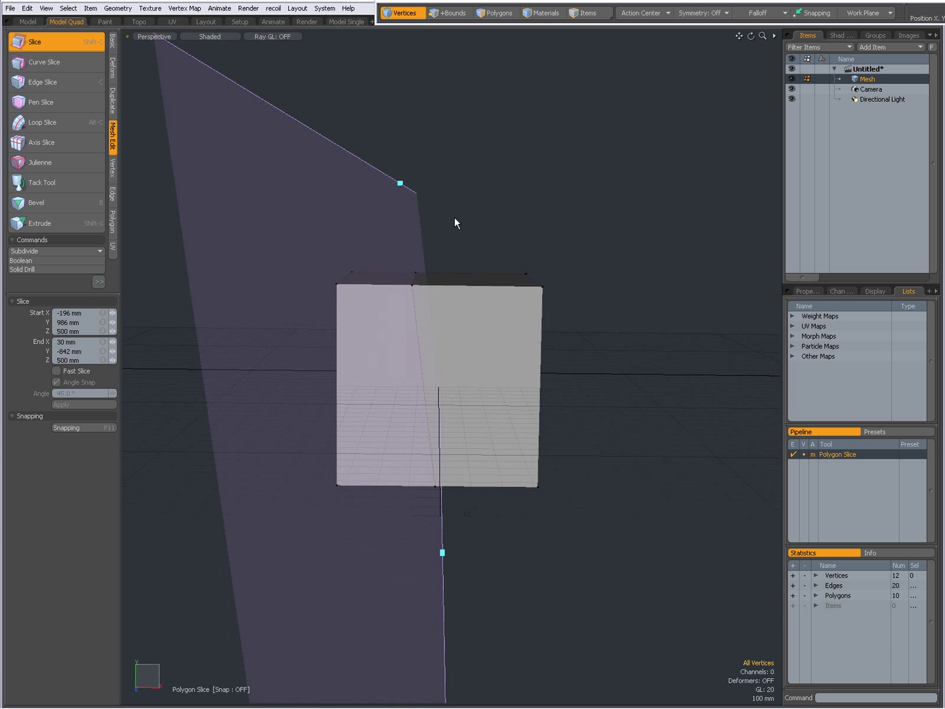
pyautogui.moveTo(454, 218); pyautogui.dragTo(380, 508)
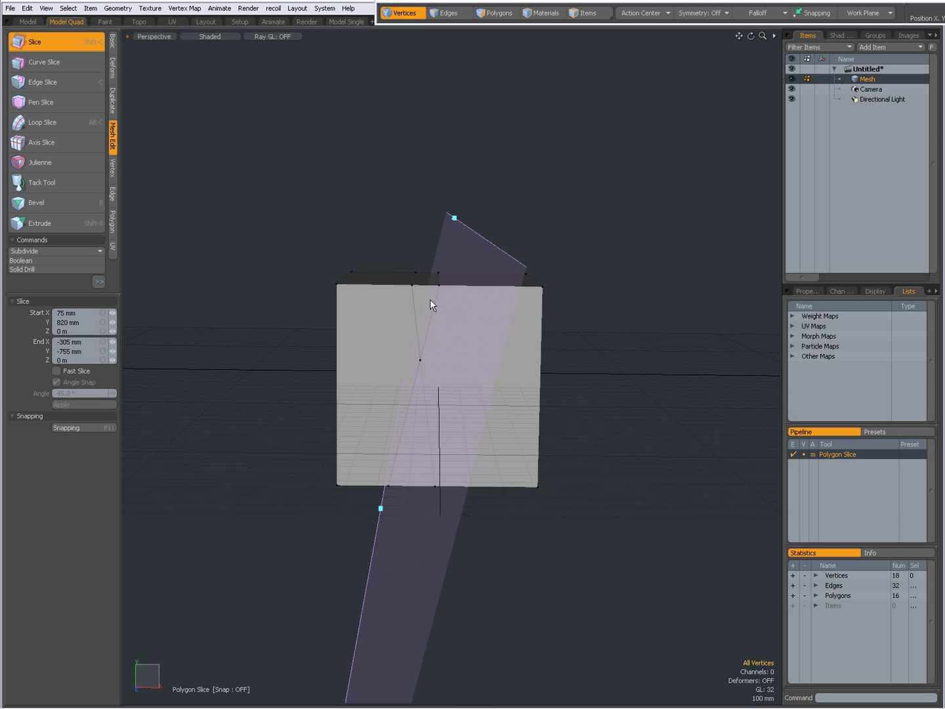
pyautogui.moveTo(453, 310); pyautogui.dragTo(412, 304, button='middle')
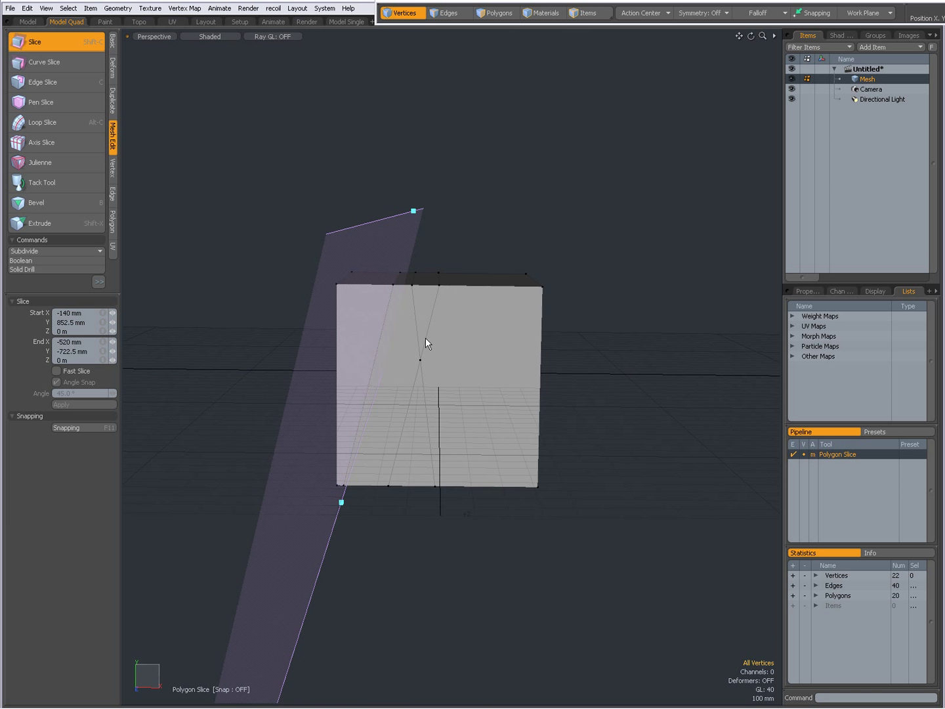
pyautogui.moveTo(412, 303); pyautogui.dragTo(515, 327)
pyautogui.moveTo(431, 400)
pyautogui.mouseDown()
pyautogui.moveTo(430, 387)
pyautogui.moveTo(432, 398)
pyautogui.mouseUp()
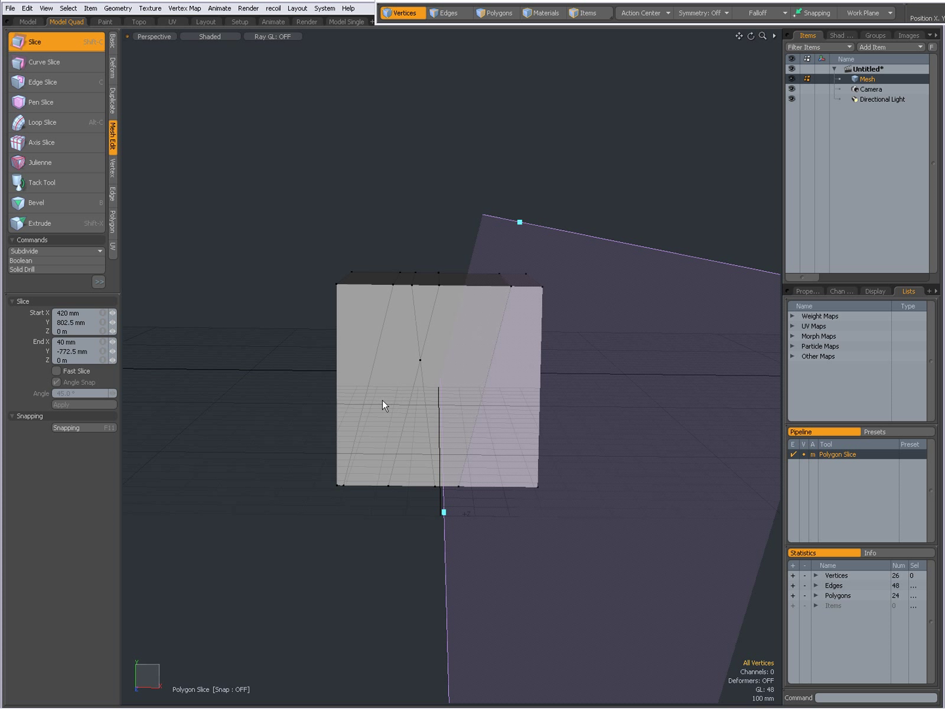
# Step: Add a vertical slice at about X -355 mm and repeat it in parallel at about X 255 mm and X -220 mm
pyautogui.click(373, 220)
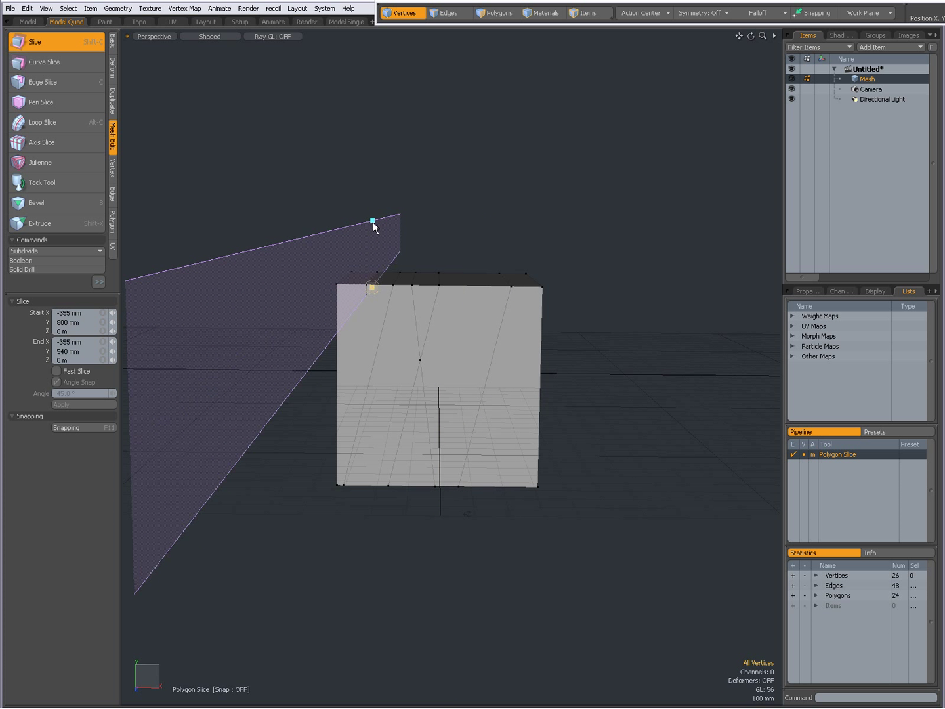
pyautogui.moveTo(372, 397); pyautogui.dragTo(372, 532)
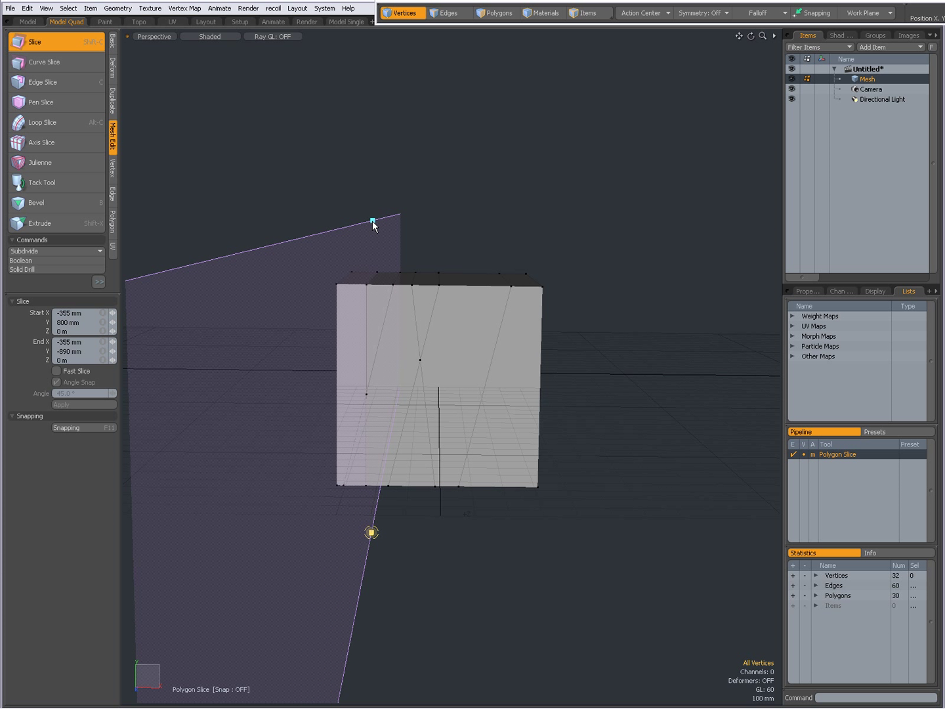
pyautogui.click(372, 220)
pyautogui.moveTo(403, 339); pyautogui.dragTo(502, 304, button='right')
pyautogui.moveTo(403, 343); pyautogui.dragTo(379, 353)
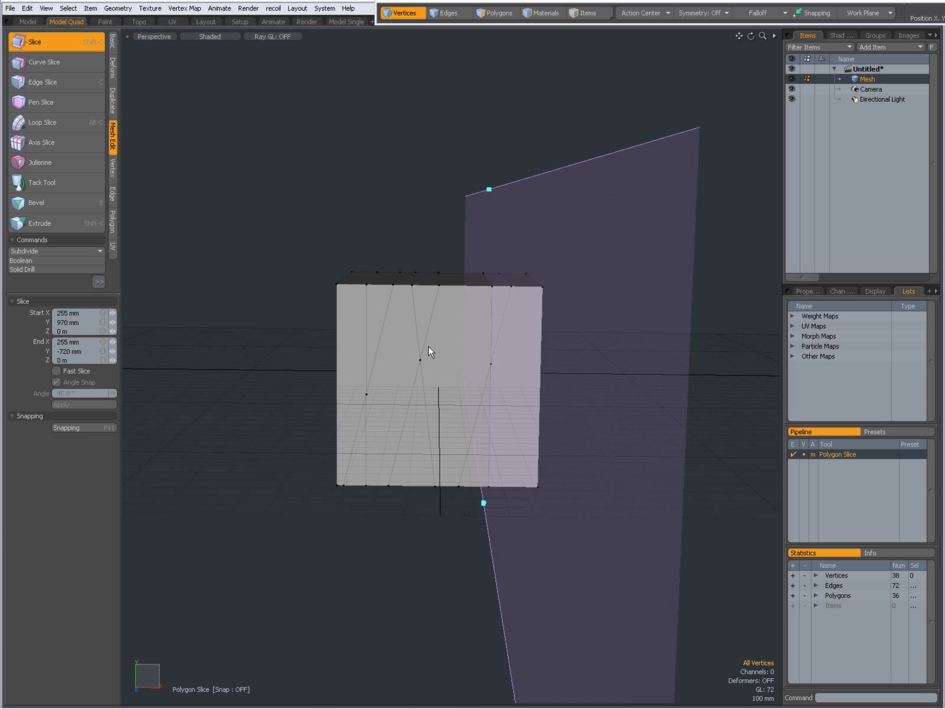
pyautogui.moveTo(428, 346); pyautogui.dragTo(416, 350, button='right')
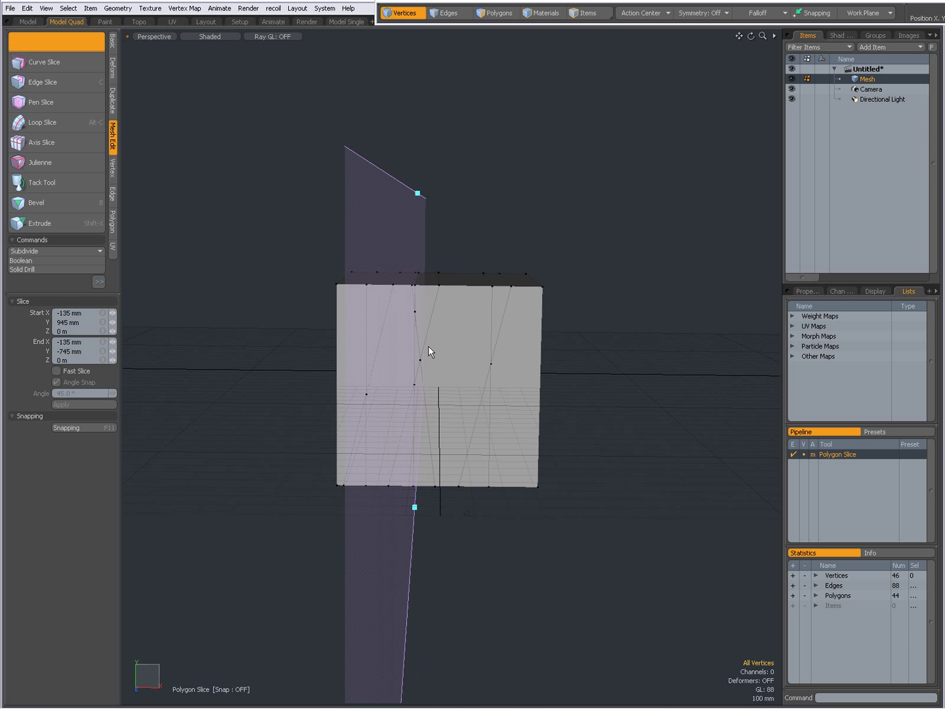
pyautogui.moveTo(427, 345); pyautogui.dragTo(428, 345)
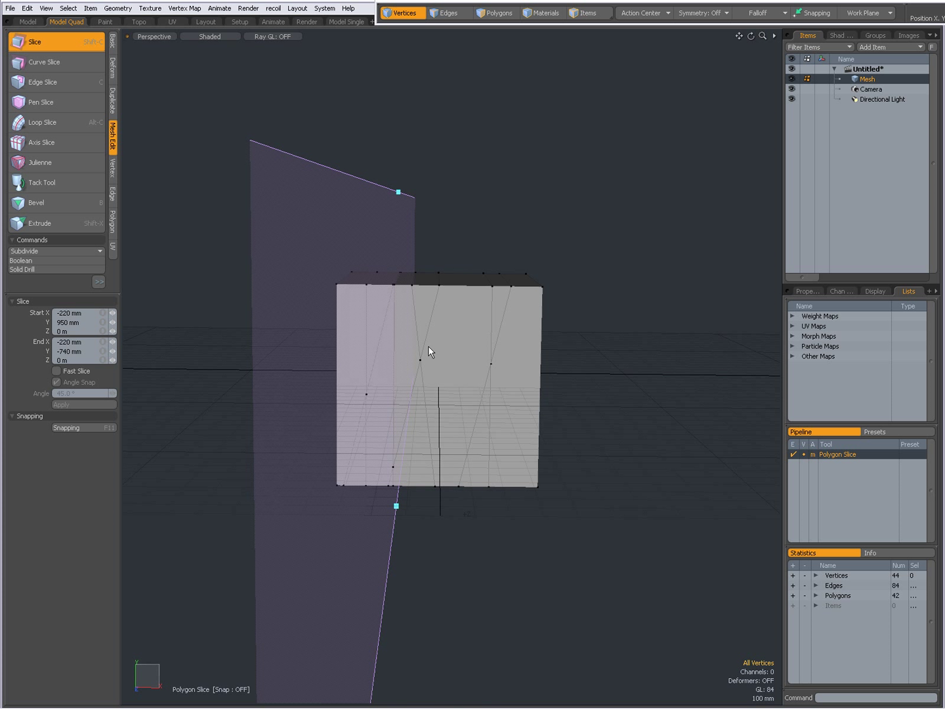
pyautogui.press('space')
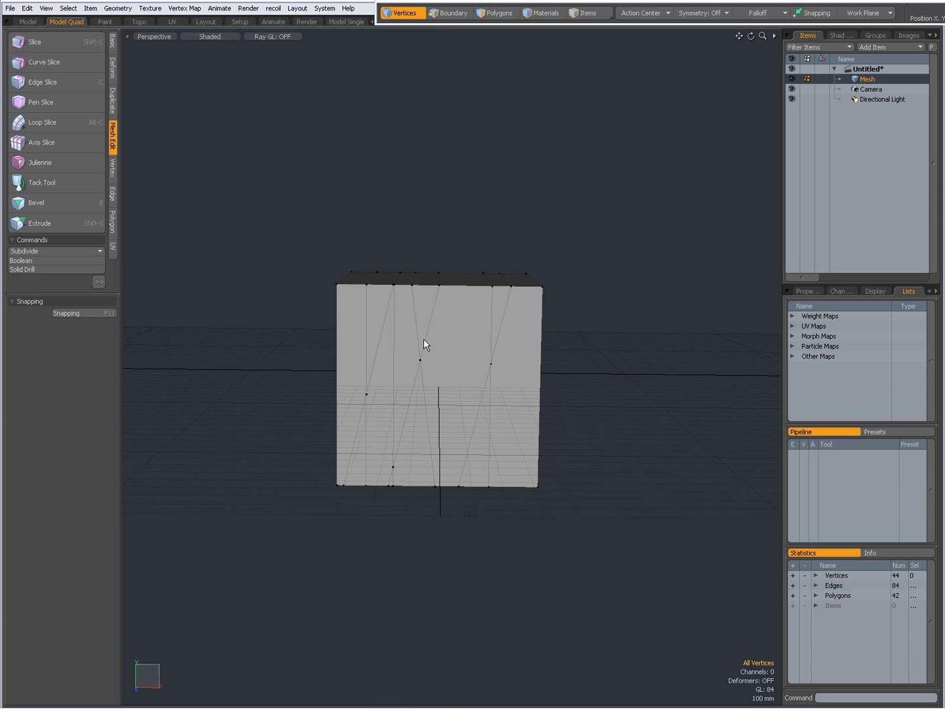
# Step: Undo all the slices made on the cube
pyautogui.hotkey('ctrl', 'z')
pyautogui.hotkey('ctrl', 'z')
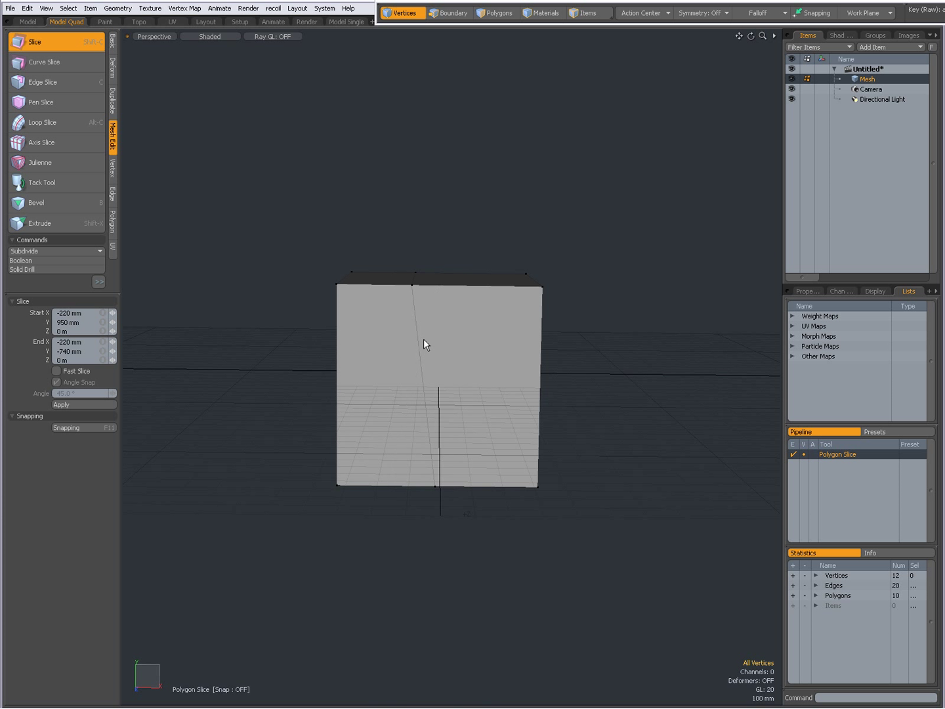
pyautogui.hotkey('ctrl', 'z')
# Step: Restart the Slice tool with snapping enabled and cut the cube vertically at about X -280 mm
pyautogui.hotkey('shift', 'c')
pyautogui.rightClick(71, 425)
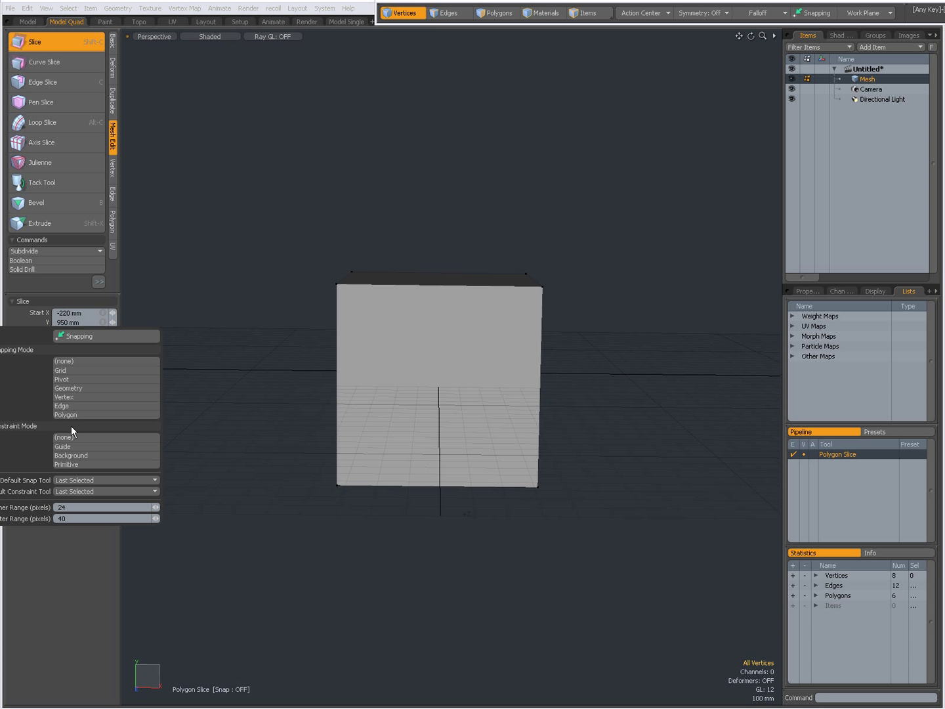
pyautogui.click(77, 333)
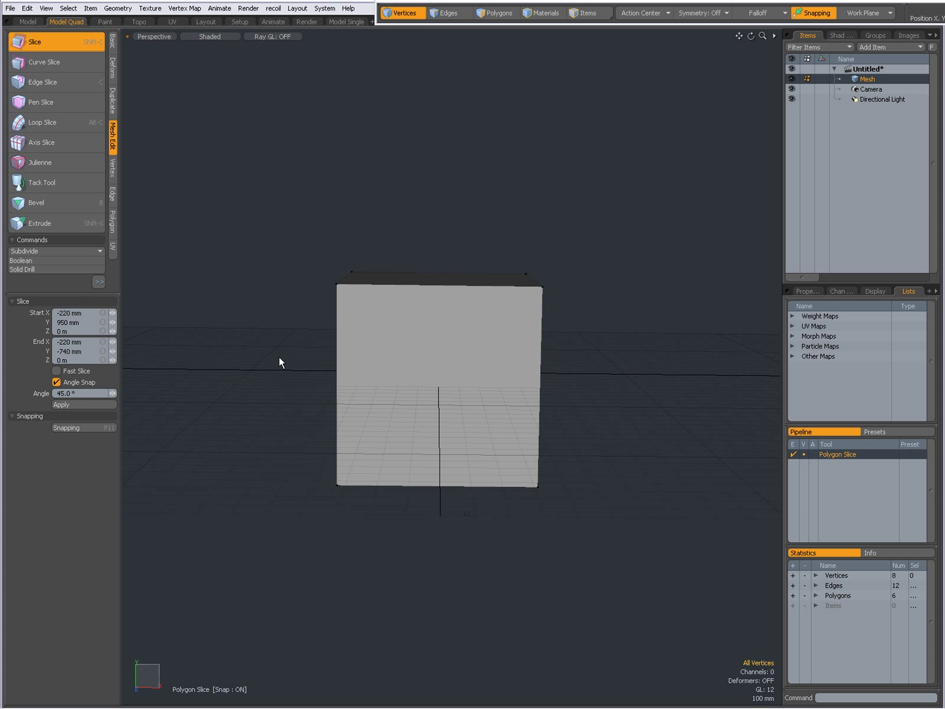
pyautogui.moveTo(387, 192); pyautogui.dragTo(385, 571)
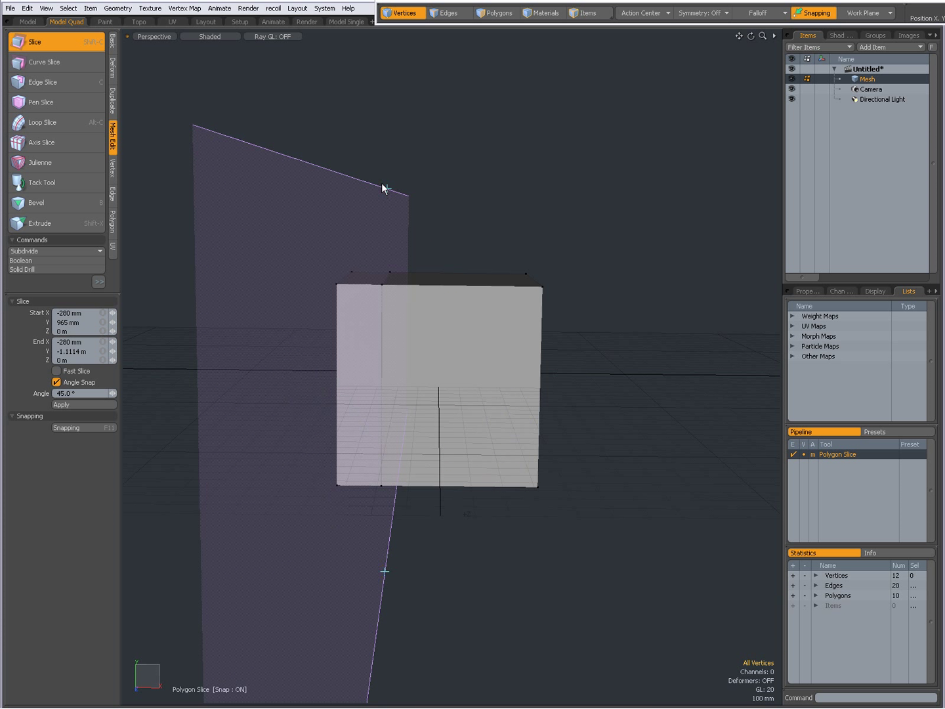
# Step: Set the snap angle to 10° and add two parallel 10° slices, starting at about X -120 mm, Y 940 mm and X 17 mm, Y 1.26 m
pyautogui.click(69, 393)
pyautogui.write('10')
pyautogui.press('Return')
pyautogui.press('shift')
pyautogui.keyDown('shift'); pyautogui.moveTo(417, 194); pyautogui.dragTo(477, 556); pyautogui.keyUp('shift')
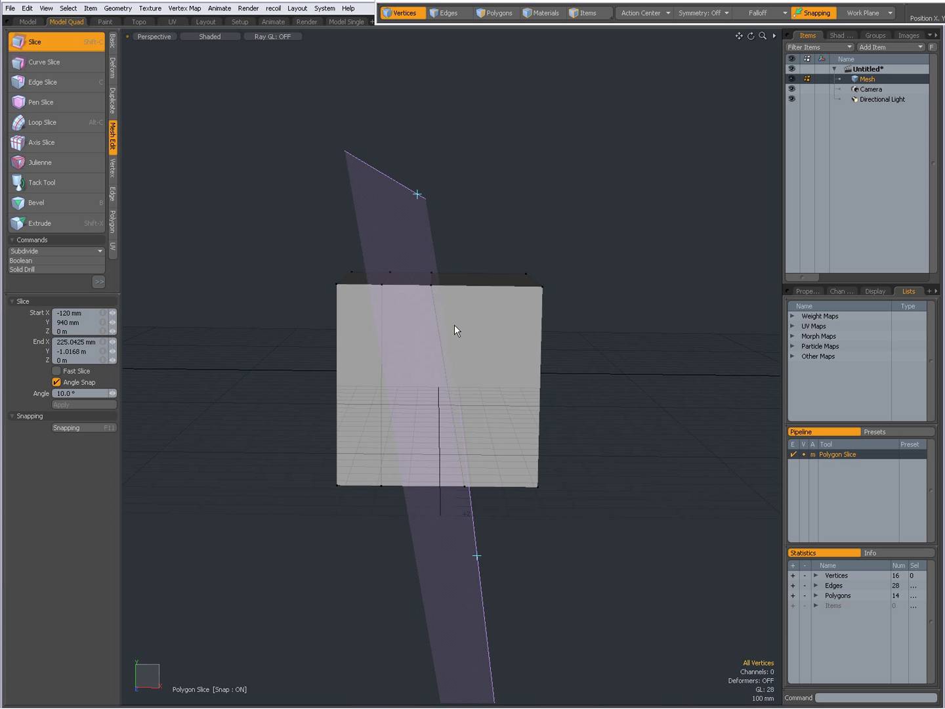
pyautogui.moveTo(454, 336)
pyautogui.keyDown('shift'); pyautogui.mouseDown()
pyautogui.moveTo(479, 327)
pyautogui.moveTo(454, 336)
pyautogui.mouseUp(); pyautogui.keyUp('shift')
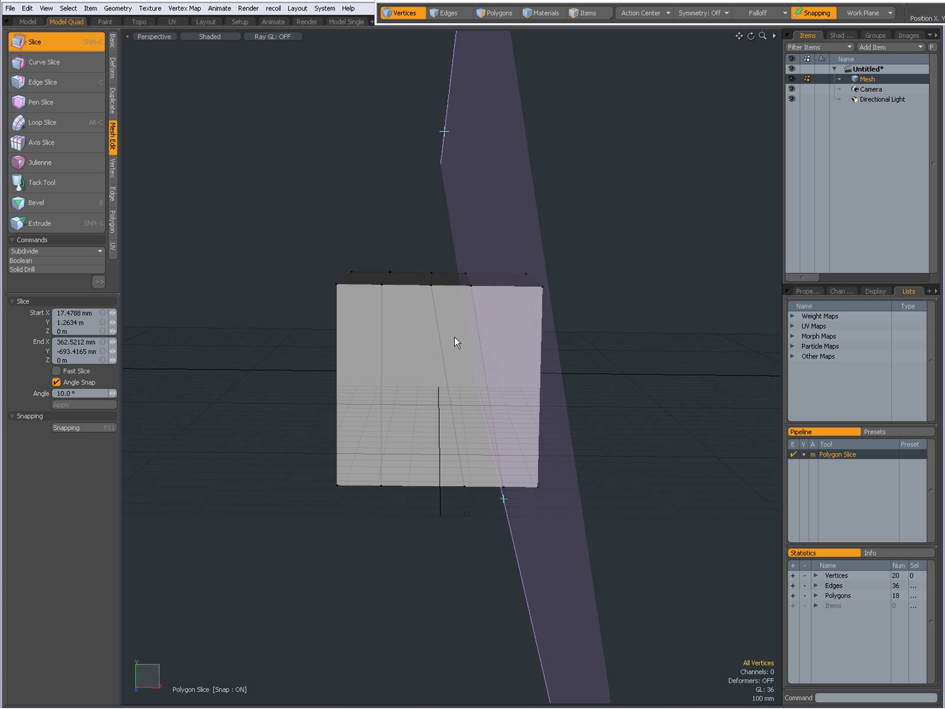